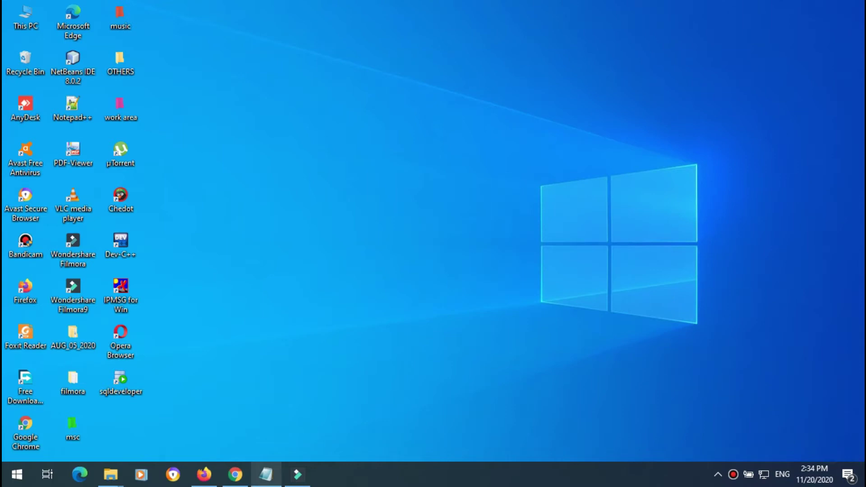
pyautogui.rightClick(356, 265)
pyautogui.click(389, 302)
pyautogui.rightClick(477, 91)
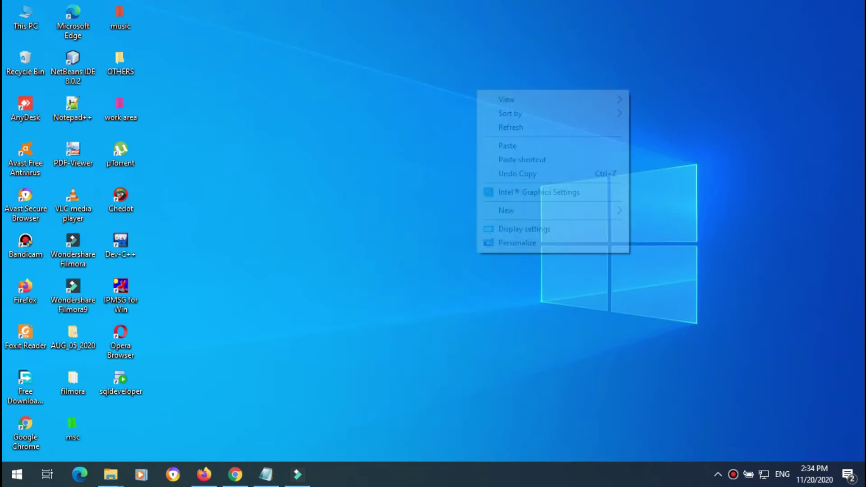
pyautogui.click(511, 127)
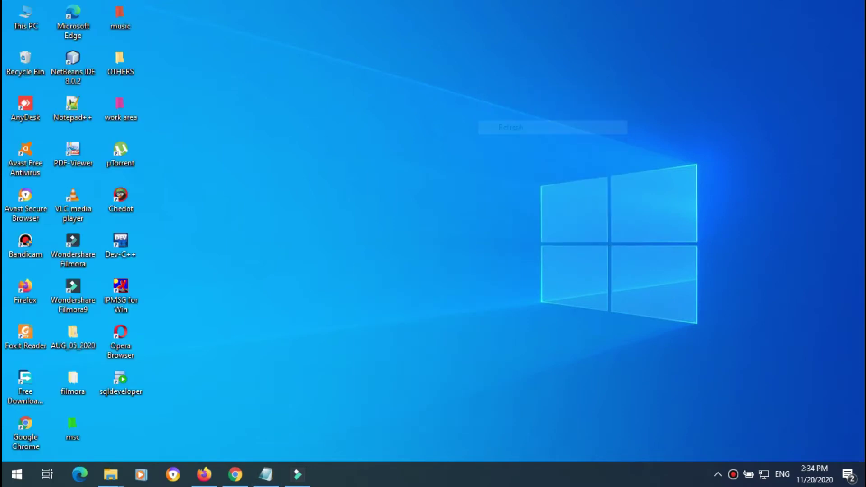
pyautogui.rightClick(518, 47)
pyautogui.click(541, 85)
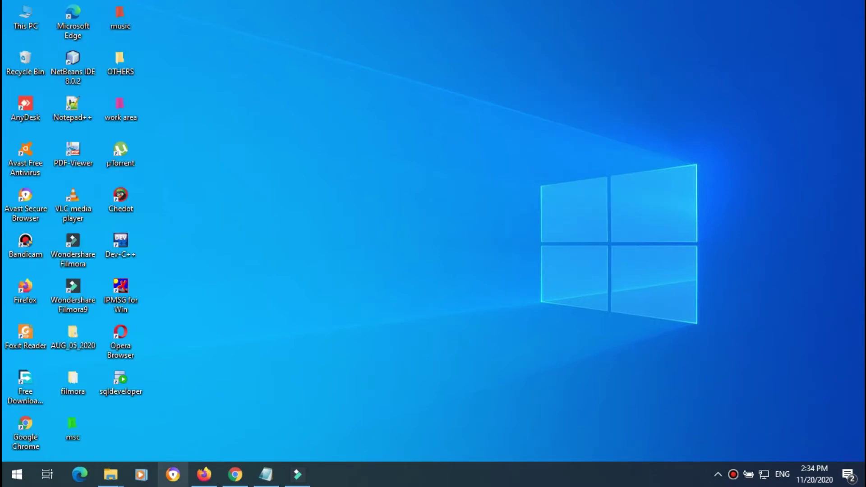
# Switch to the open Patch folder in File Explorer and launch the Filmora9 Fixer Tool application.
pyautogui.moveTo(111, 473)
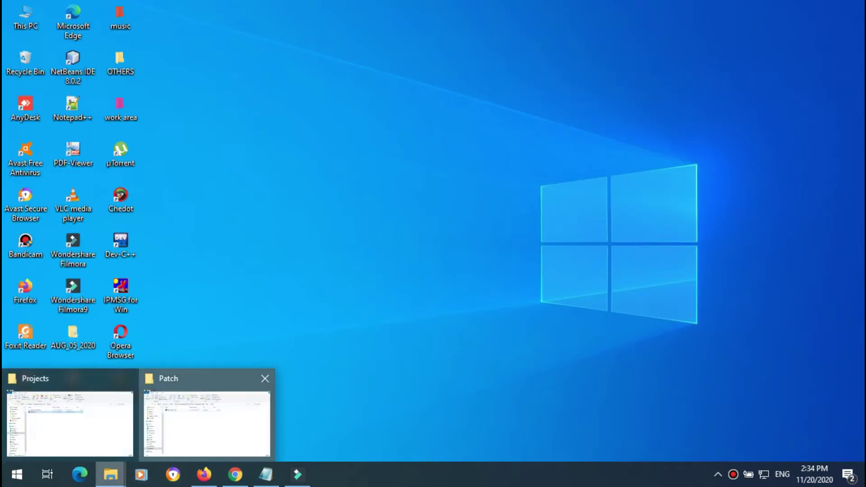
pyautogui.click(206, 414)
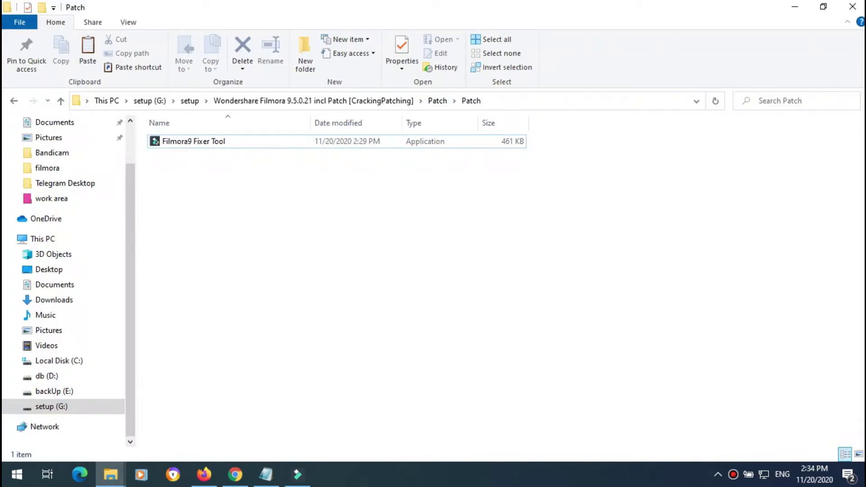
pyautogui.rightClick(253, 141)
pyautogui.click(297, 141)
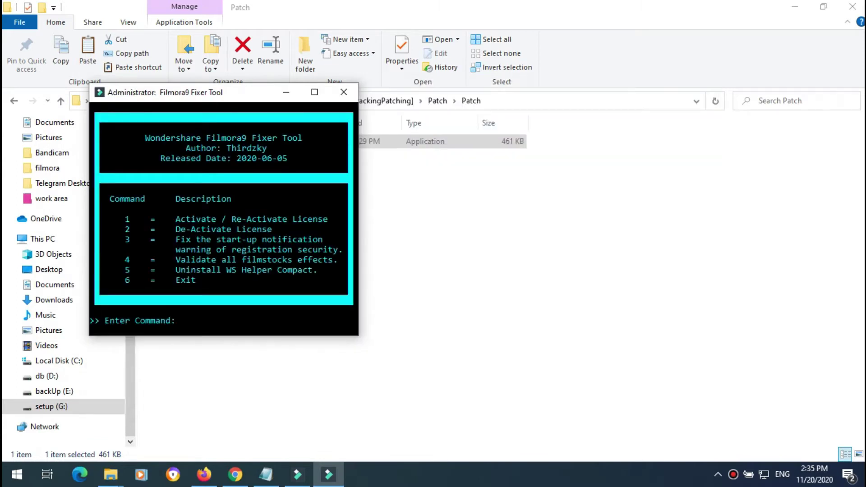
# Run command 1, Activate / Re-Activate License, in the Filmora9 Fixer Tool and return to its main menu.
pyautogui.write('1')
pyautogui.press('Return')
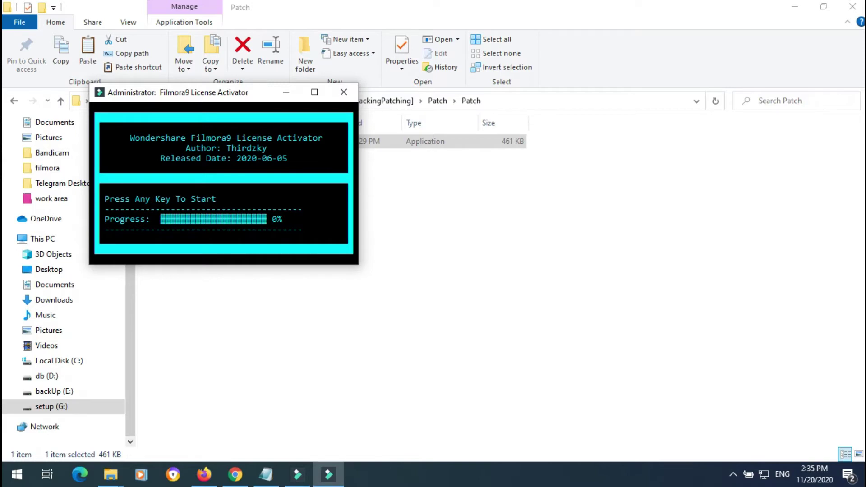
pyautogui.press('Return')
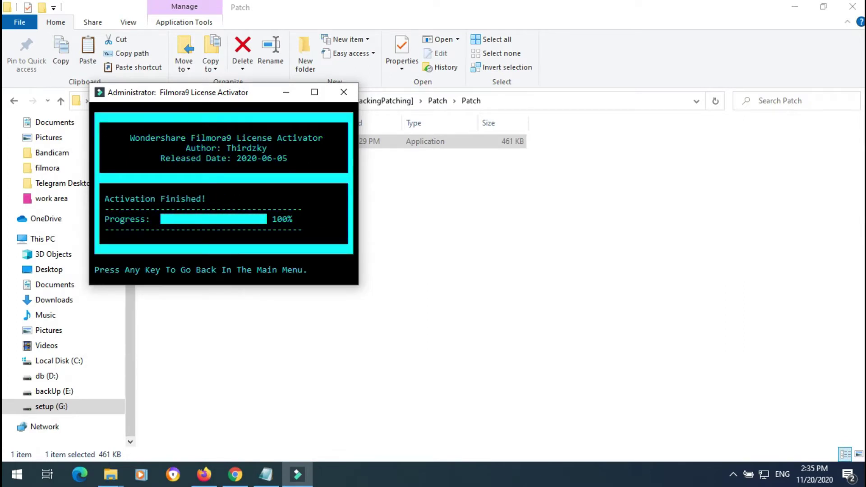
pyautogui.press('Return')
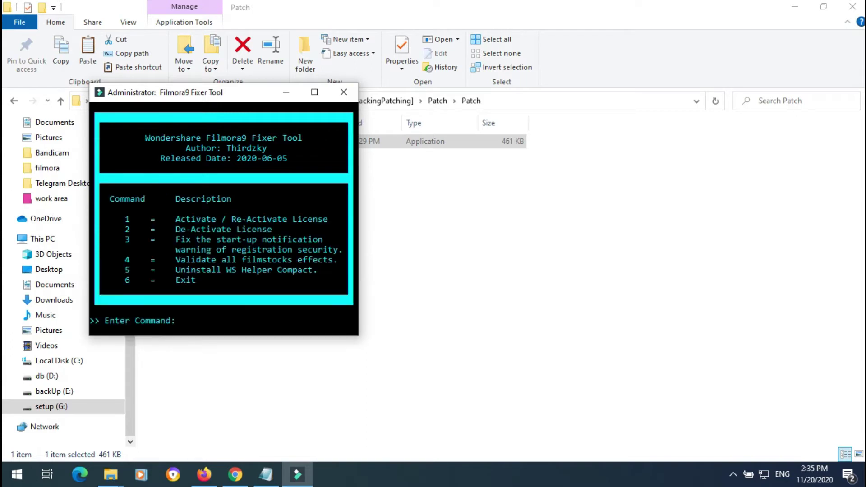
# Exit the Filmora9 Fixer Tool with command 6 and close the Patch folder window.
pyautogui.write('6')
pyautogui.press('Return')
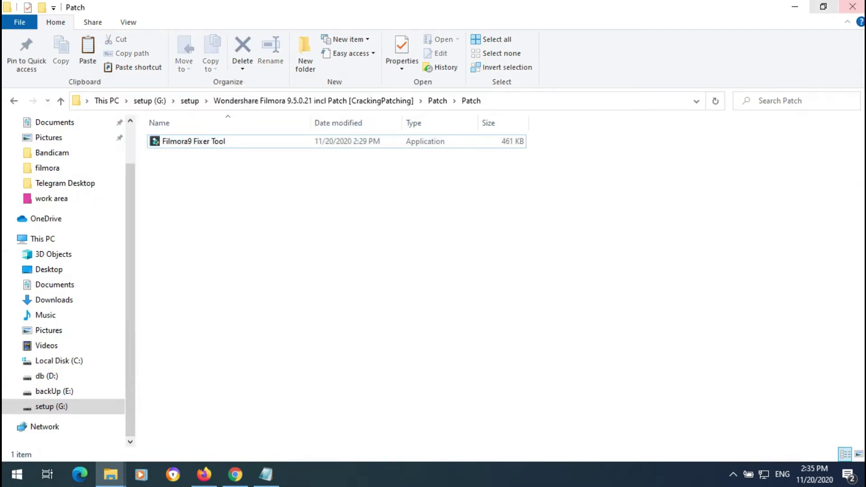
pyautogui.click(852, 6)
pyautogui.rightClick(545, 84)
pyautogui.click(579, 123)
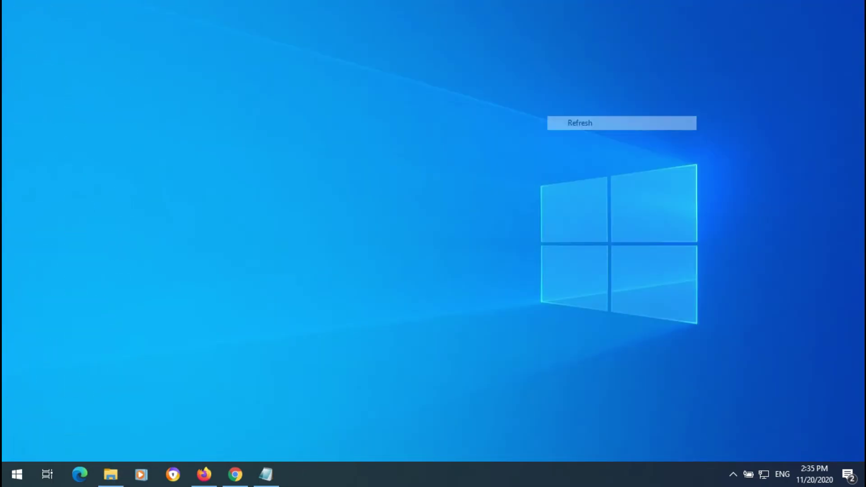
pyautogui.rightClick(621, 129)
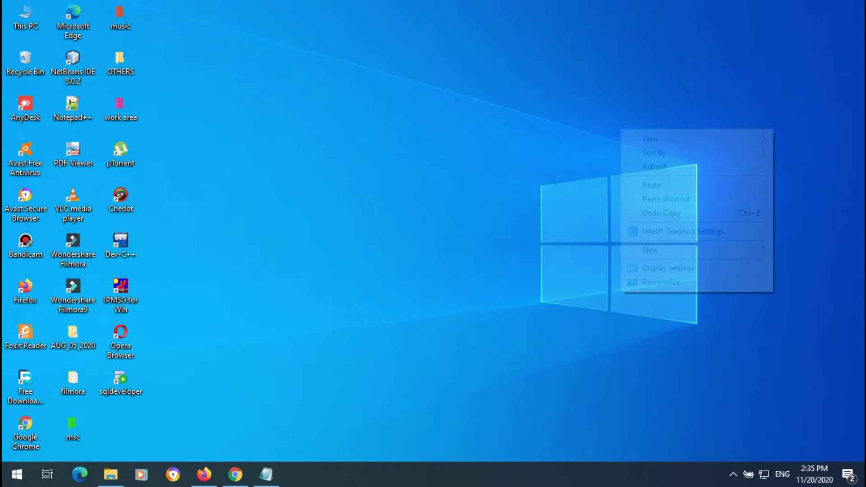
pyautogui.click(656, 166)
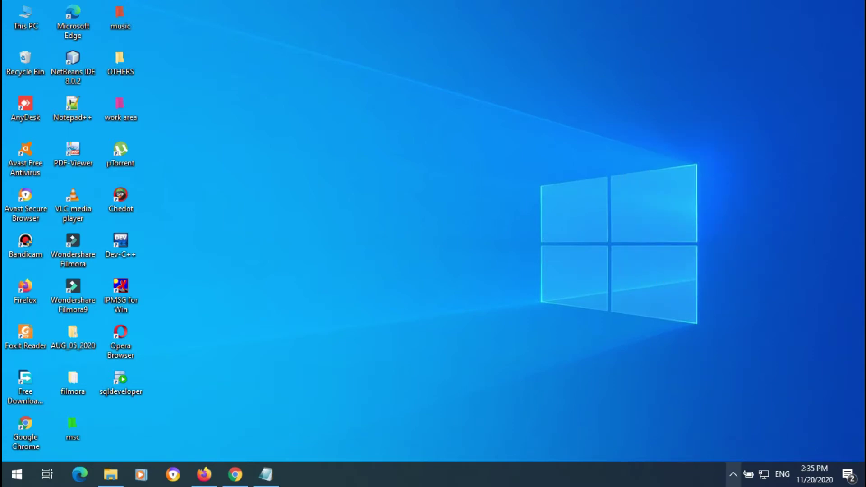
# Switch to Avast Free Antivirus and dismiss the upgrade and free trial offers to reach its status page.
pyautogui.click(733, 474)
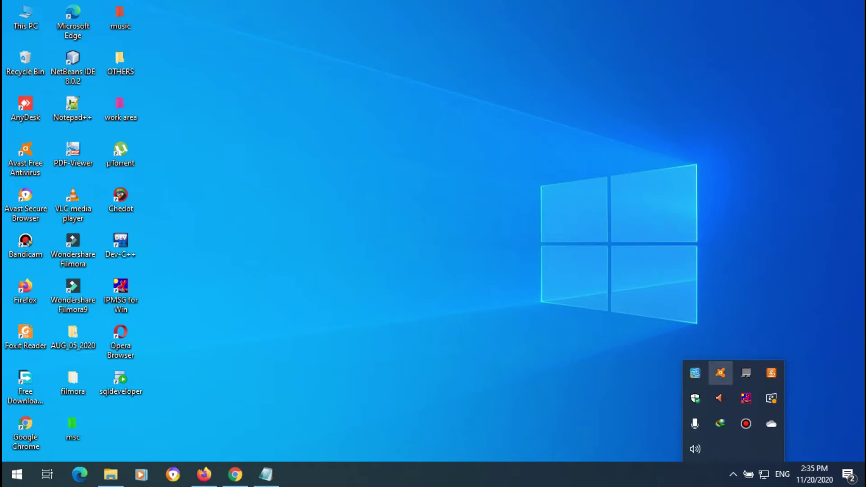
pyautogui.click(720, 372)
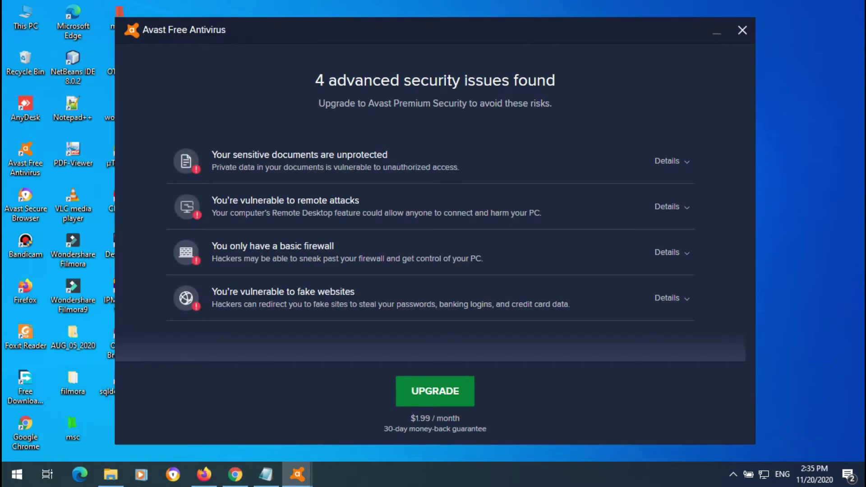
pyautogui.click(742, 30)
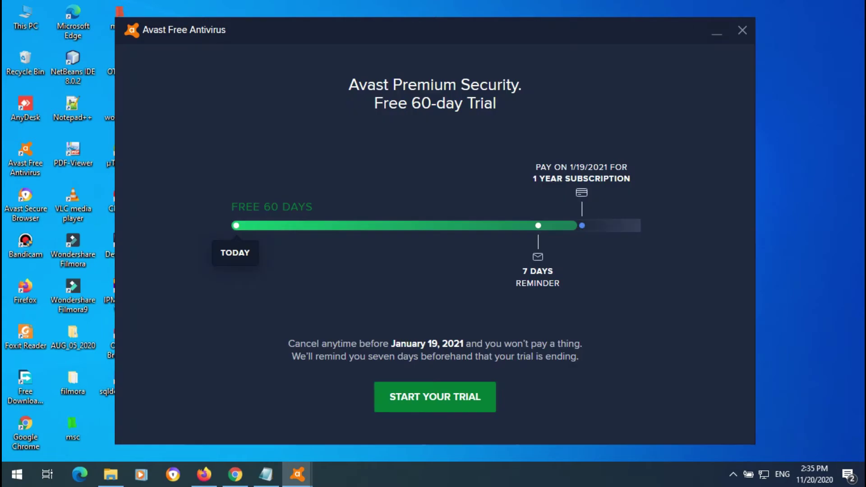
pyautogui.click(742, 30)
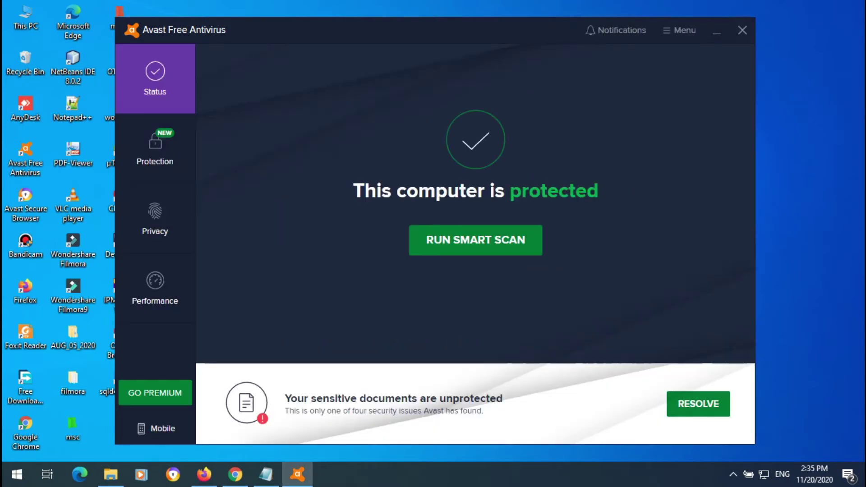
pyautogui.rightClick(717, 77)
pyautogui.click(737, 112)
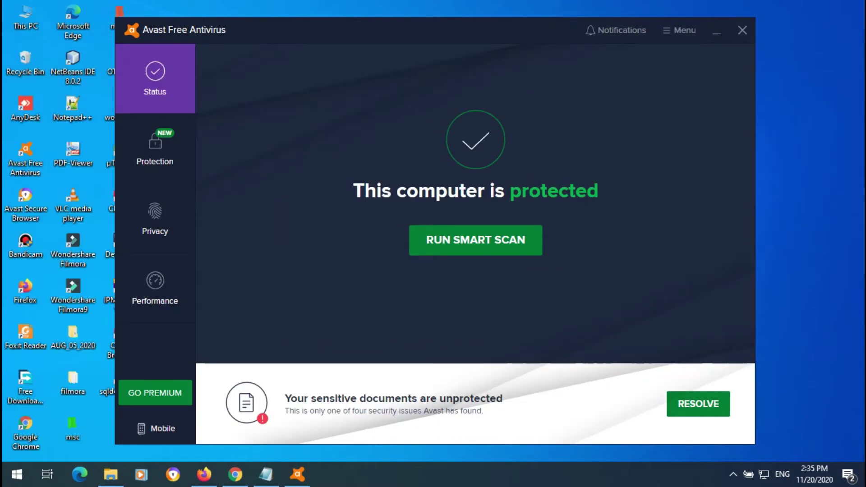
# View the Virus Scans page among the Protection features.
pyautogui.click(155, 149)
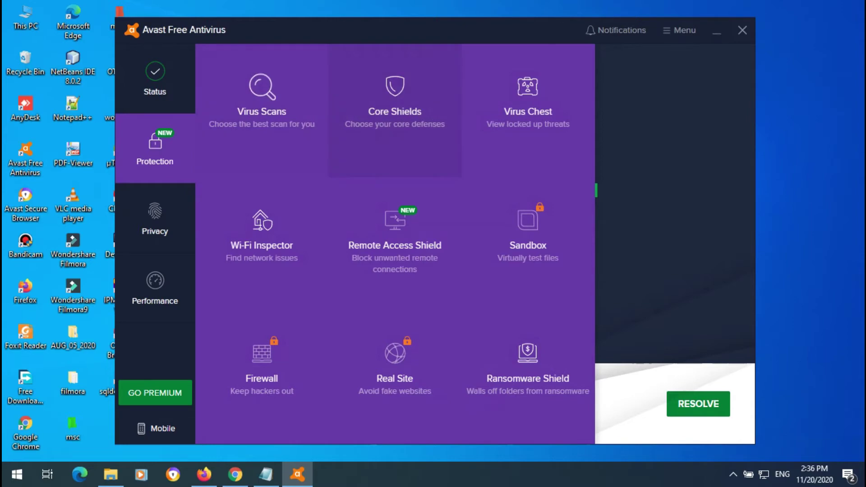
pyautogui.click(261, 104)
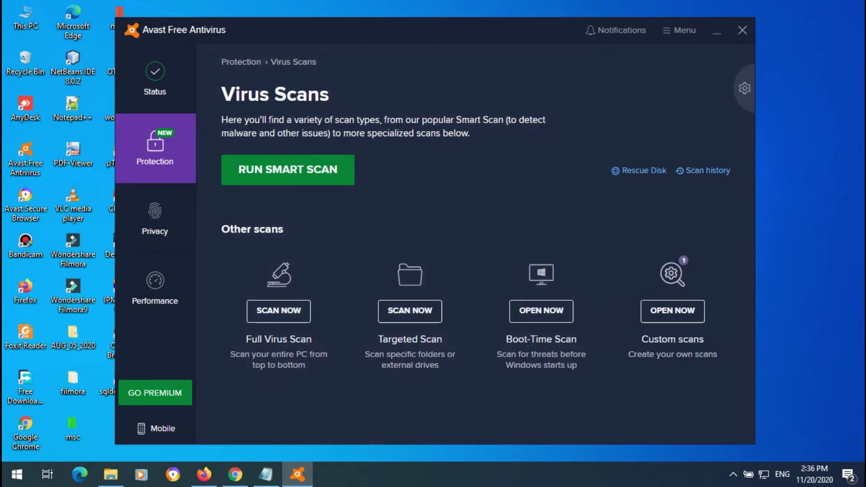
pyautogui.moveTo(154, 149)
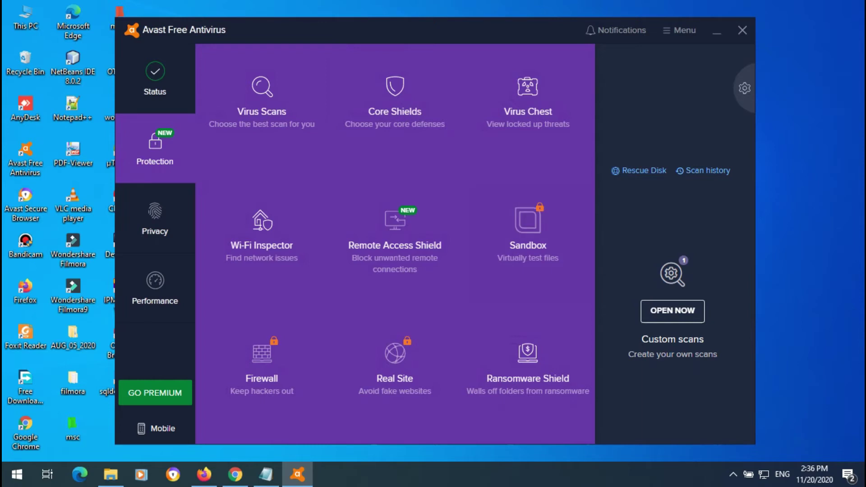
# Open the Core Shields settings in the Protection section of the antivirus settings.
pyautogui.click(678, 30)
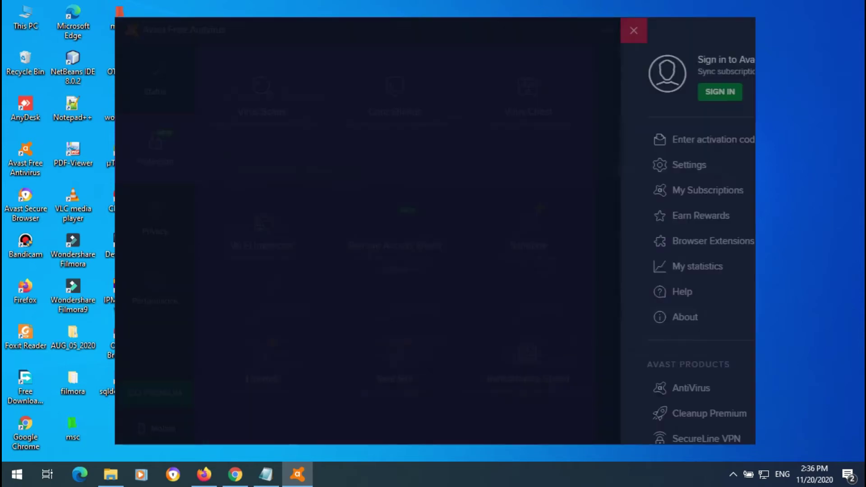
pyautogui.click(553, 164)
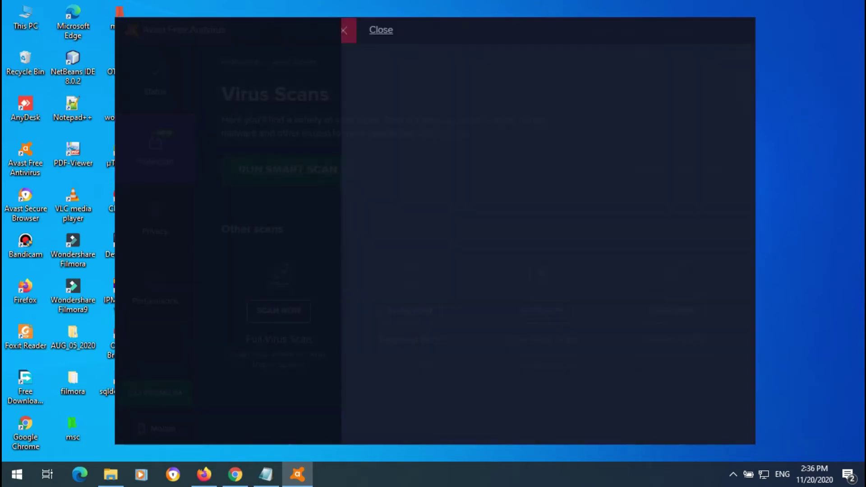
pyautogui.click(231, 149)
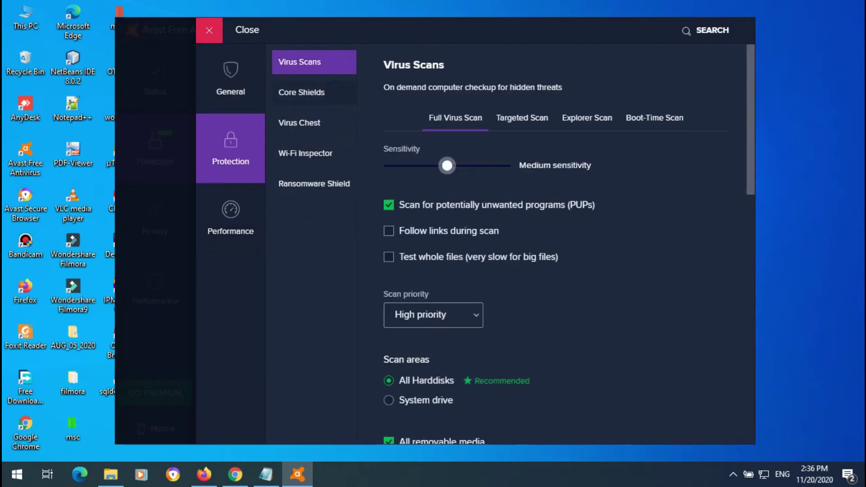
pyautogui.click(302, 92)
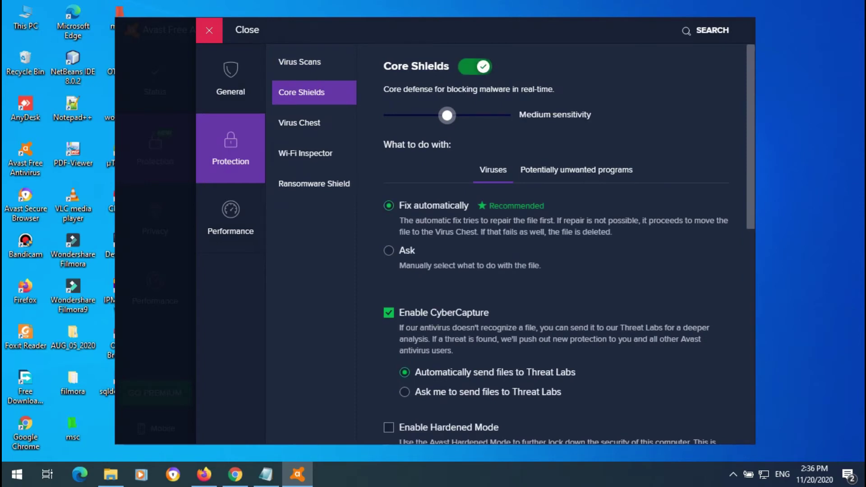
# View the durations for turning off Core Shields without choosing one, and try to stop the File Shield for 10 minutes.
pyautogui.click(475, 67)
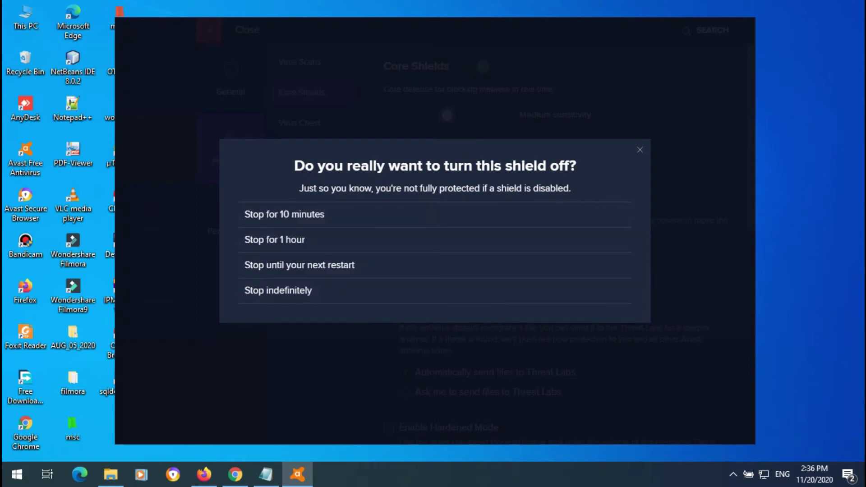
pyautogui.press('Escape')
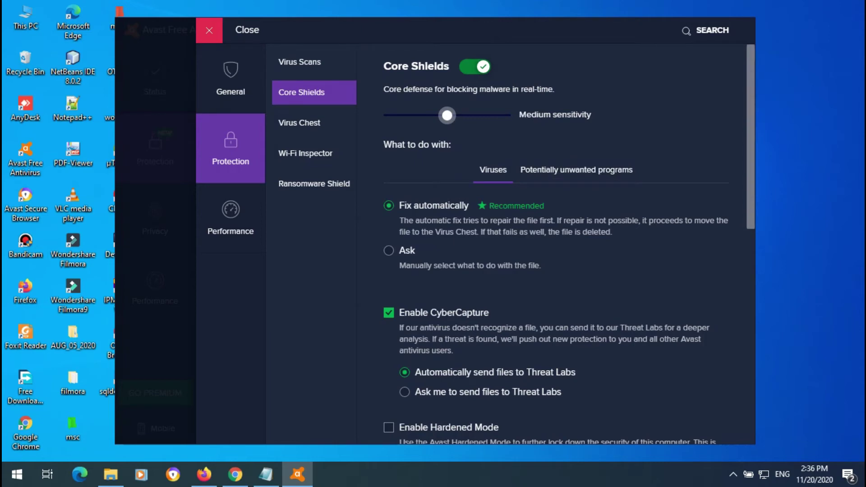
pyautogui.scroll(-7, 569, 244)
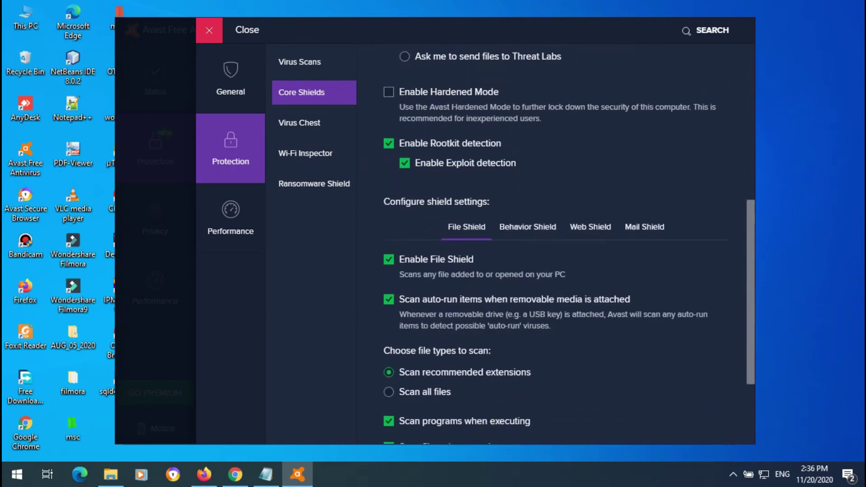
pyautogui.scroll(-3, 568, 248)
pyautogui.scroll(2, 568, 244)
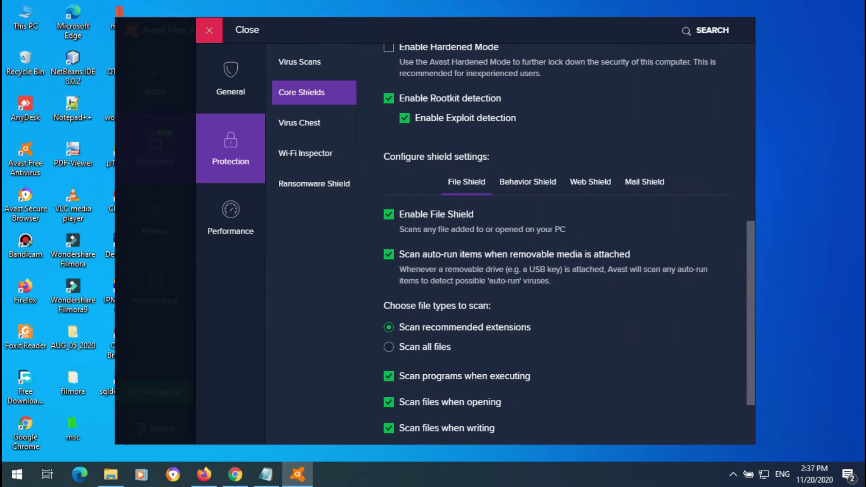
pyautogui.click(388, 214)
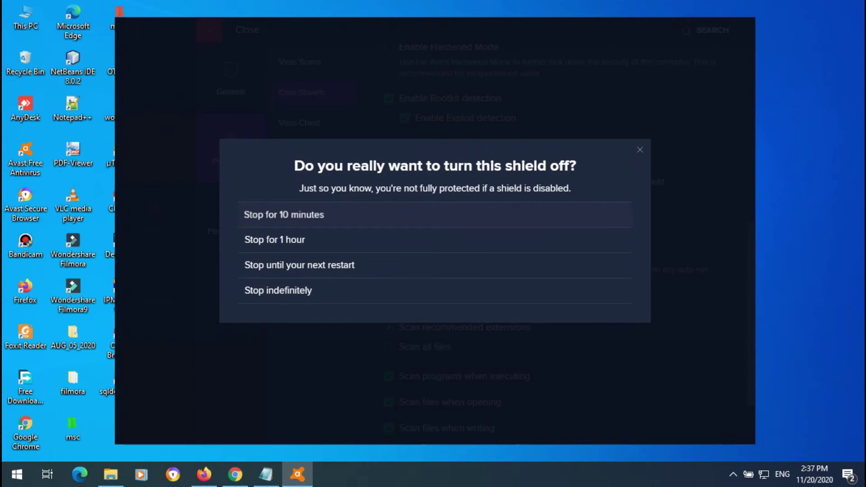
pyautogui.click(316, 214)
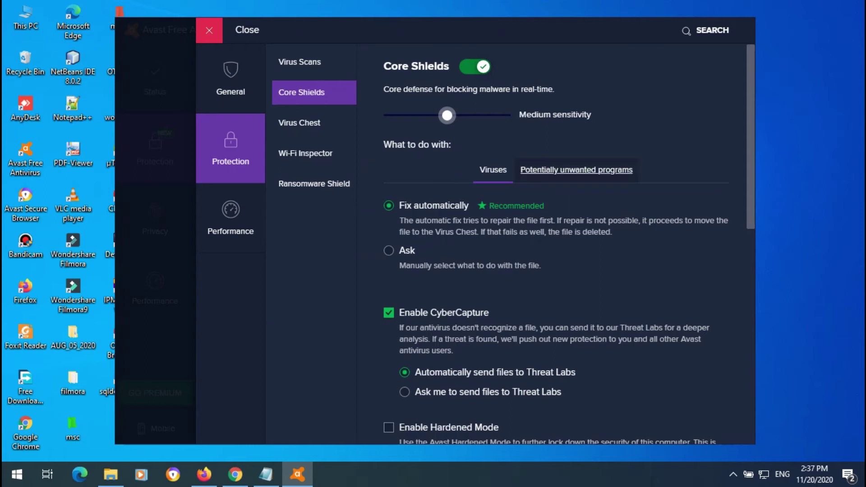
# View the options for potentially unwanted programs, and try to stop the Behavior Shield for 1 hour and indefinitely.
pyautogui.click(576, 170)
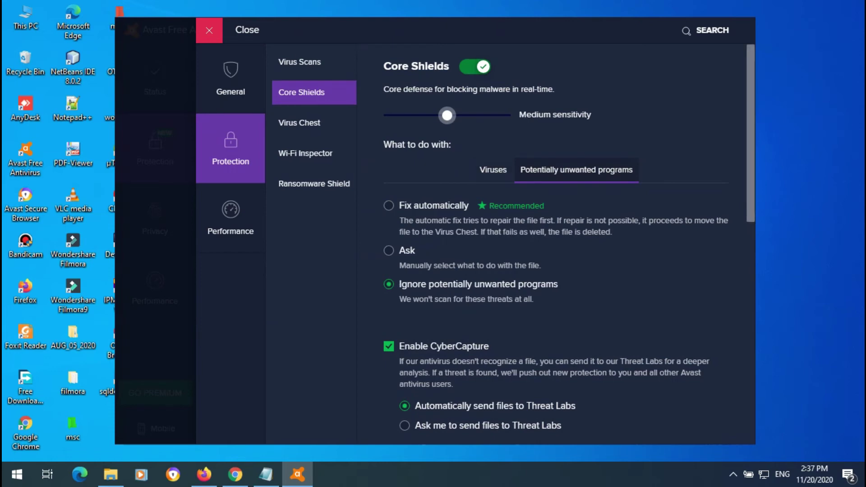
pyautogui.scroll(-8, 527, 217)
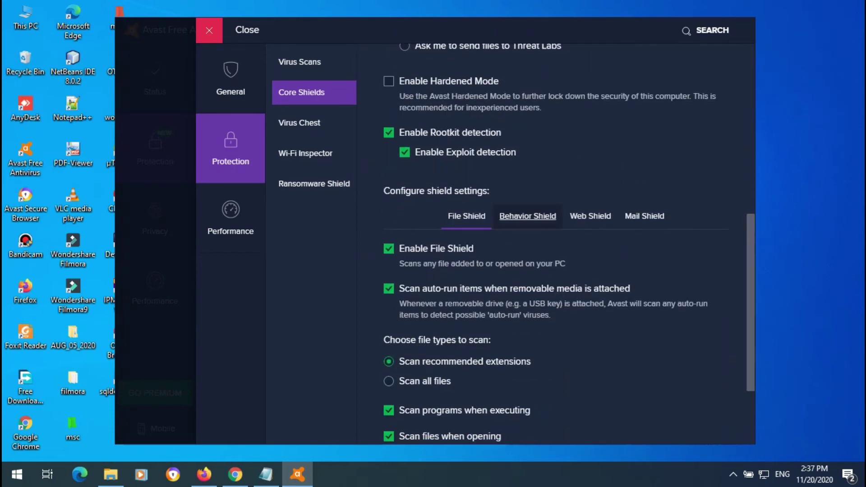
pyautogui.click(528, 215)
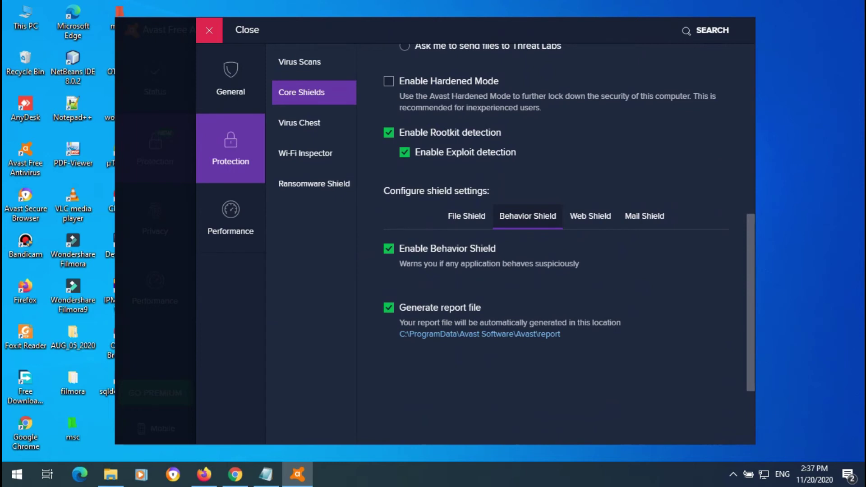
pyautogui.click(388, 248)
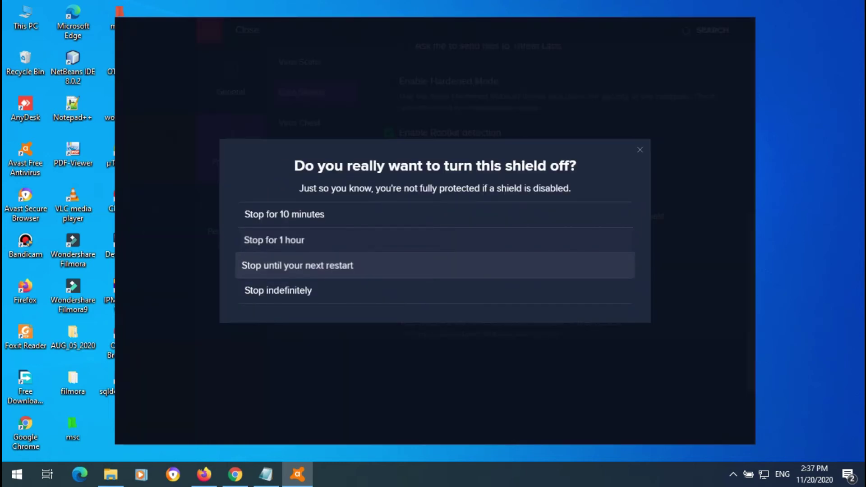
pyautogui.click(273, 240)
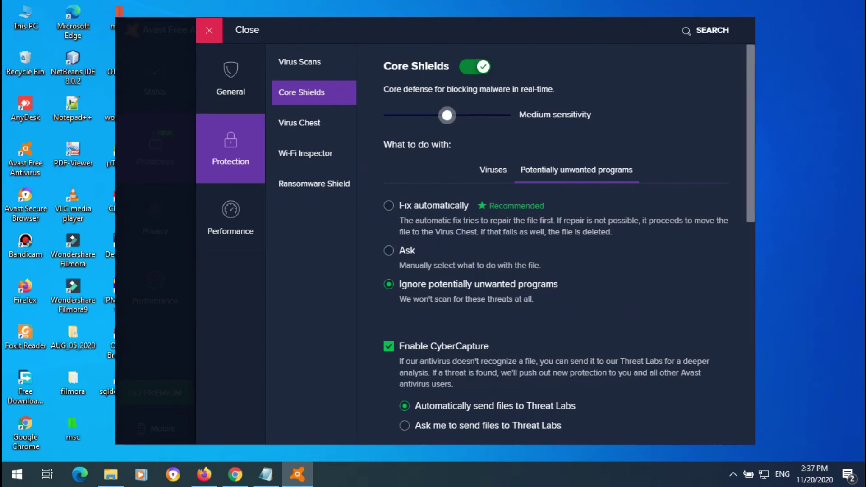
pyautogui.scroll(-8, 555, 243)
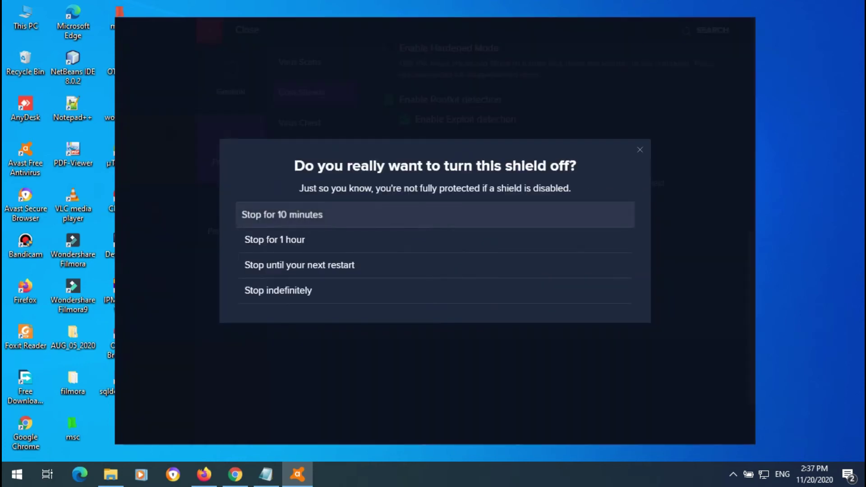
pyautogui.click(270, 290)
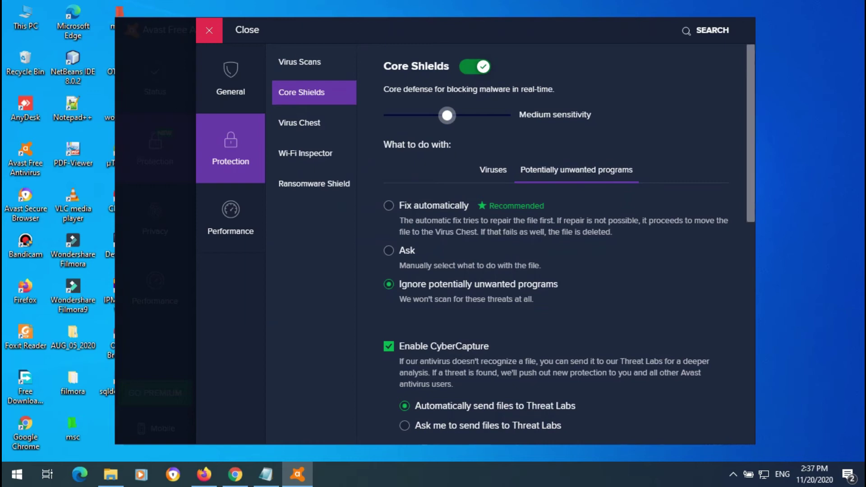
# Turn off Core Shields indefinitely and close the antivirus settings to return to the status page.
pyautogui.scroll(-5, 568, 243)
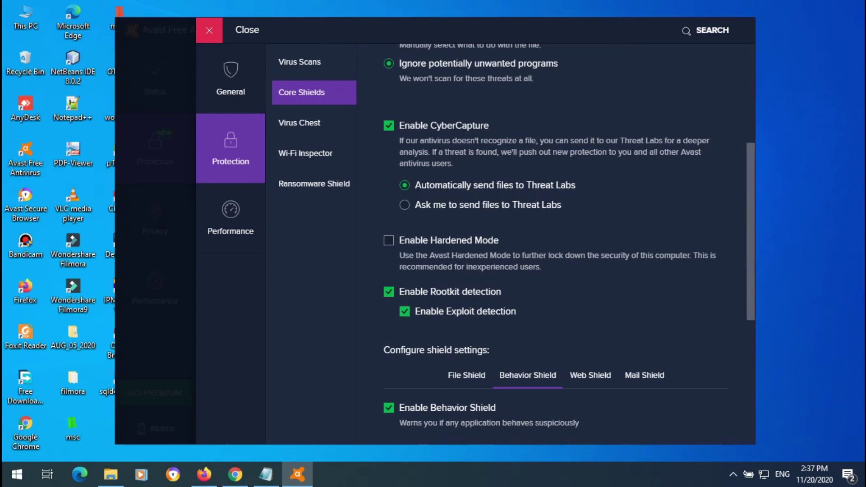
pyautogui.scroll(5, 568, 243)
pyautogui.click(475, 66)
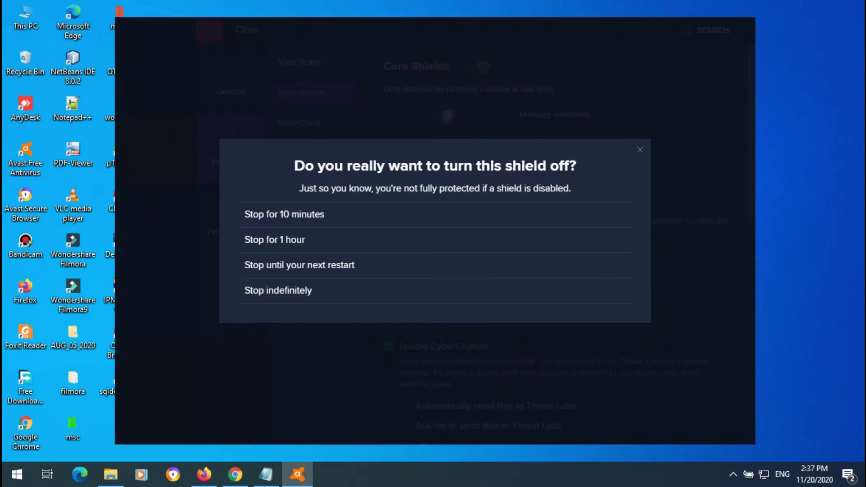
pyautogui.click(278, 290)
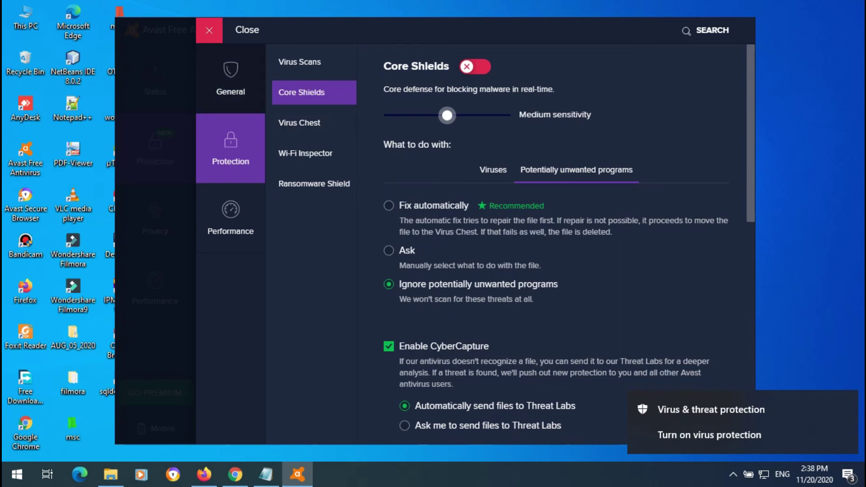
pyautogui.press('Escape')
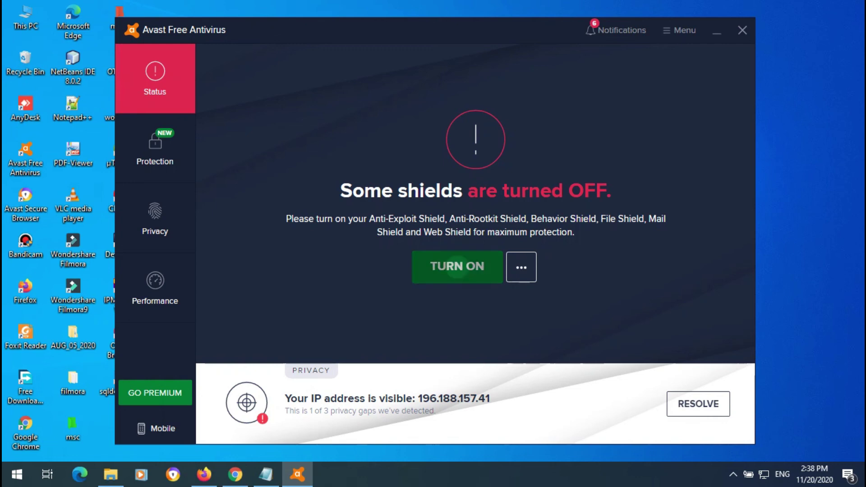
# Refresh the desktop and close the Avast Free Antivirus window.
pyautogui.rightClick(862, 126)
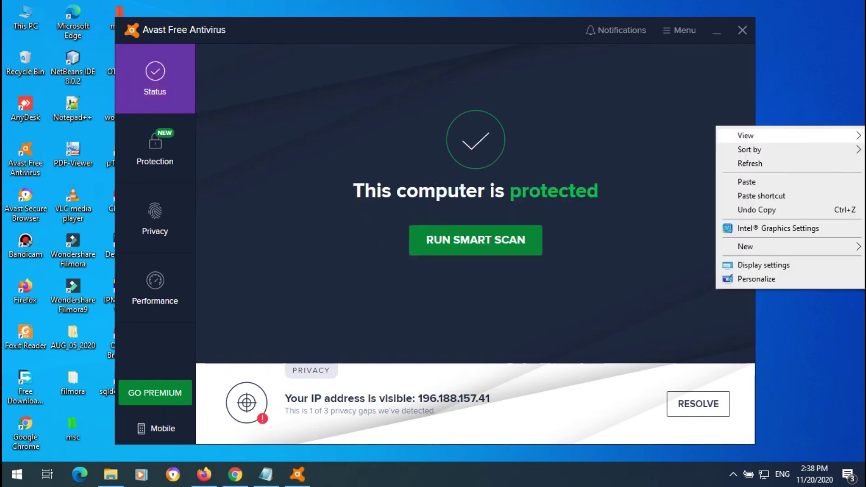
pyautogui.click(749, 163)
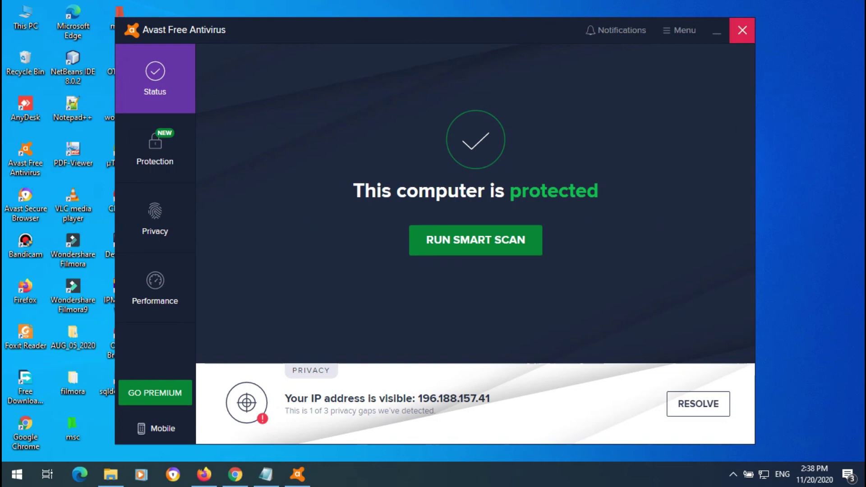
pyautogui.click(742, 31)
pyautogui.rightClick(479, 71)
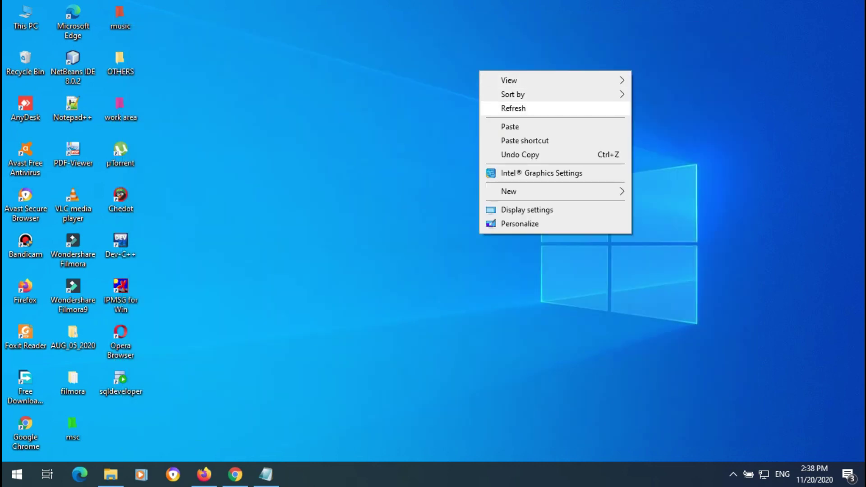
pyautogui.click(513, 108)
pyautogui.rightClick(375, 63)
pyautogui.click(409, 100)
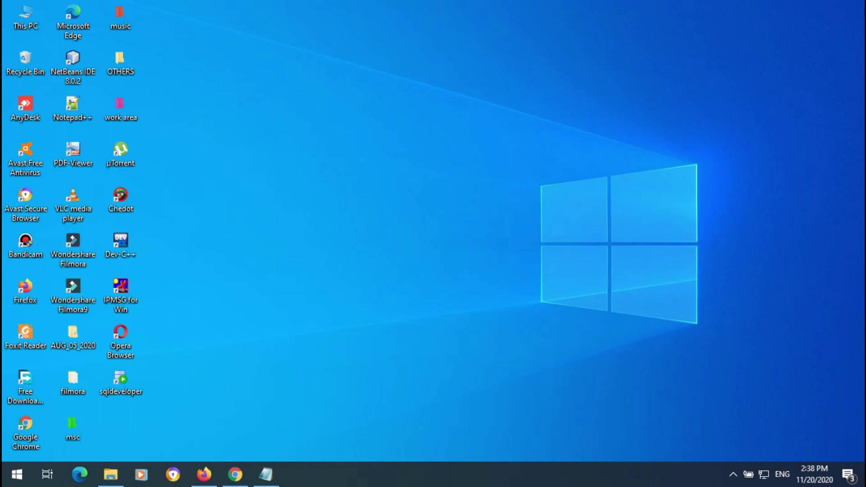
pyautogui.rightClick(491, 46)
pyautogui.click(514, 84)
pyautogui.rightClick(404, 48)
pyautogui.click(433, 85)
pyautogui.rightClick(385, 153)
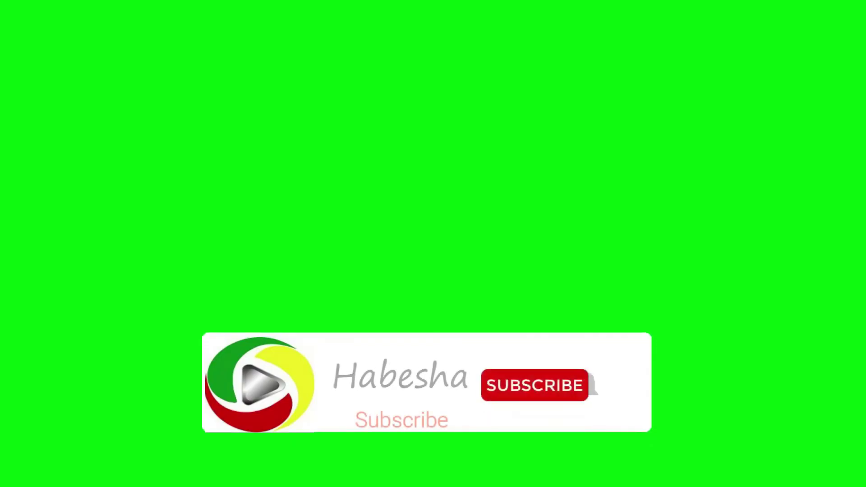